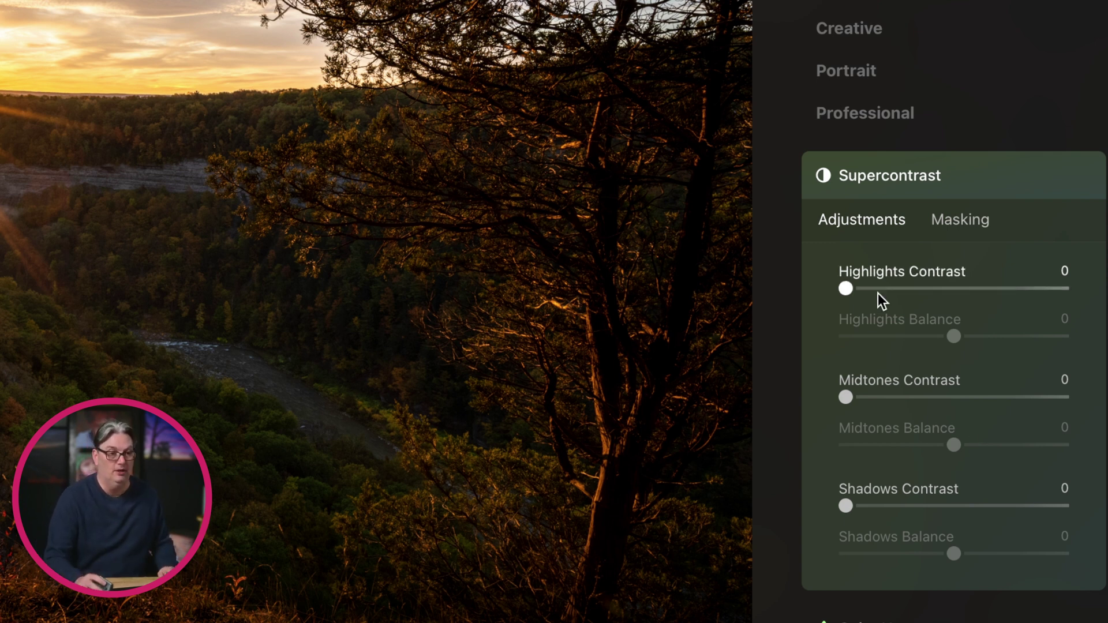
# Step: Set Supercontrast Highlights Contrast to 71 and Highlights Balance to 38
pyautogui.moveTo(845, 286); pyautogui.dragTo(1014, 293)
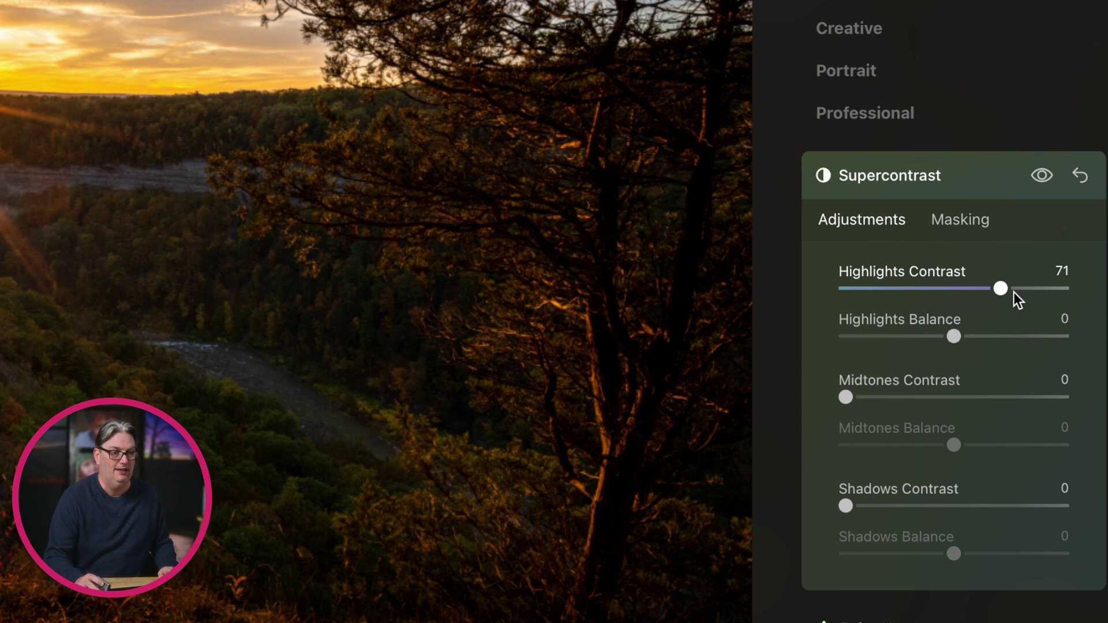
pyautogui.moveTo(955, 336); pyautogui.dragTo(1000, 335)
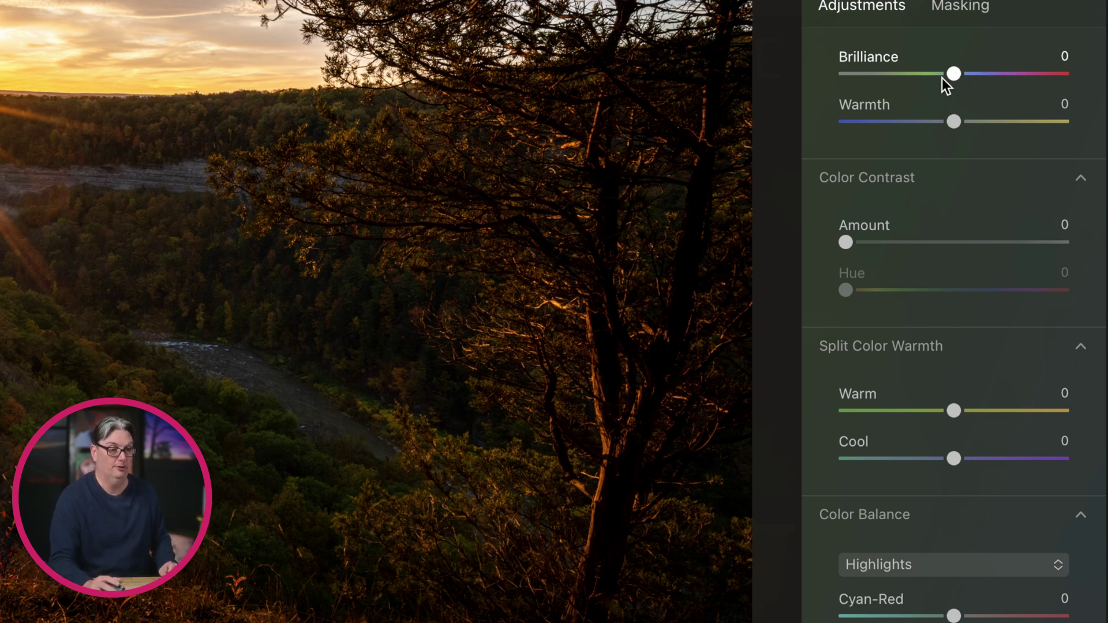
# Step: Try adjusting Color Harmony Brilliance and Warmth, then reset both back to 0
pyautogui.moveTo(959, 74); pyautogui.dragTo(902, 74)
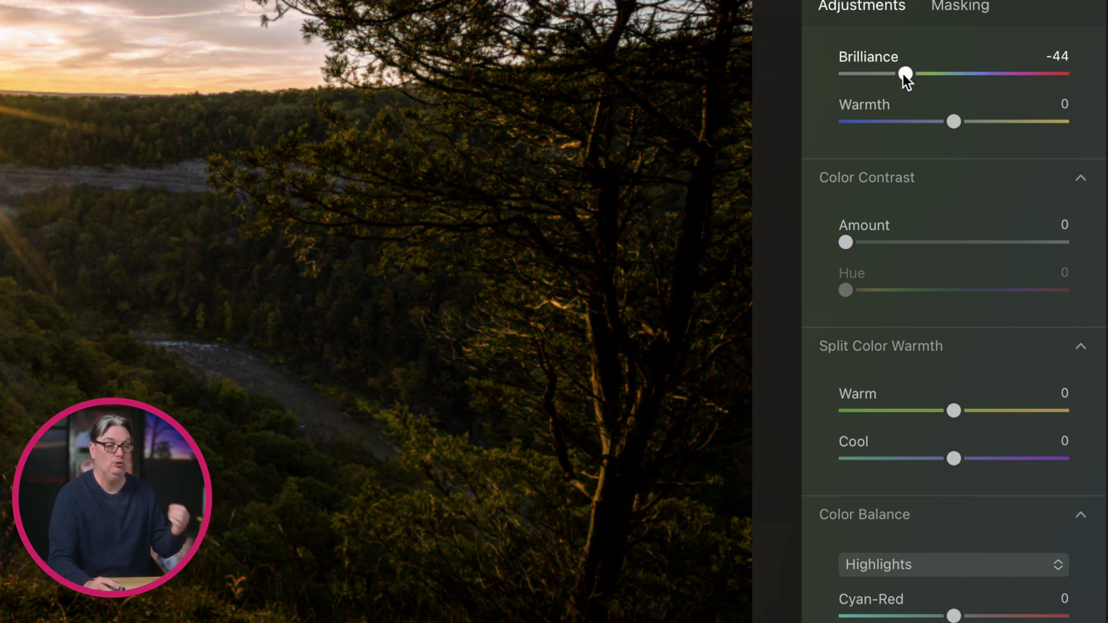
pyautogui.doubleClick(903, 73)
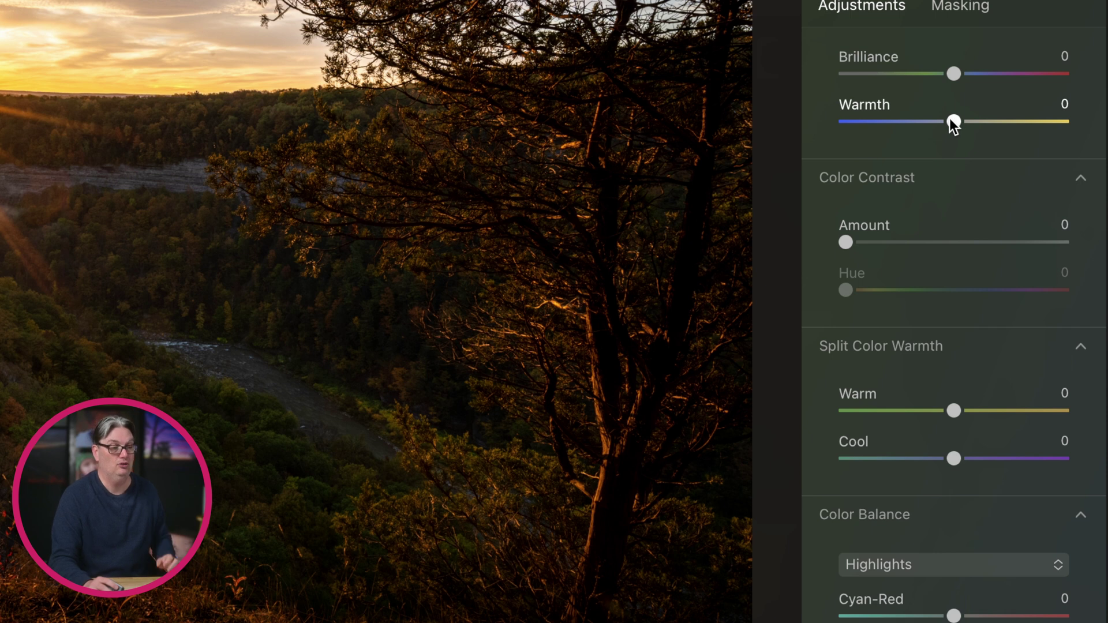
pyautogui.moveTo(956, 119); pyautogui.dragTo(901, 125)
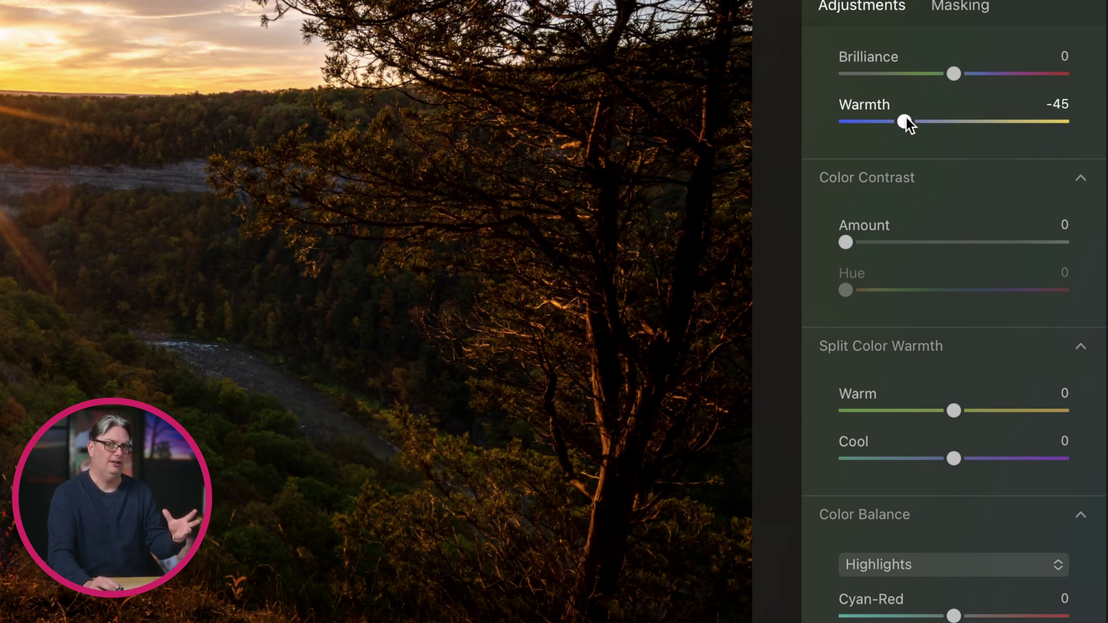
pyautogui.doubleClick(906, 118)
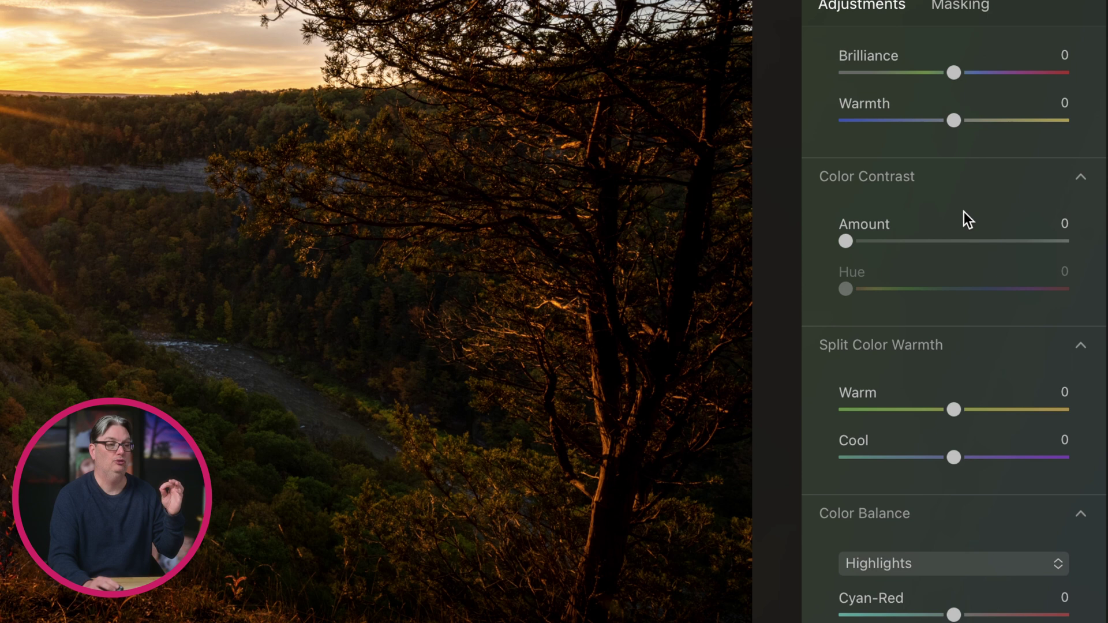
pyautogui.scroll(-1, 963, 212)
pyautogui.scroll(-1, 962, 214)
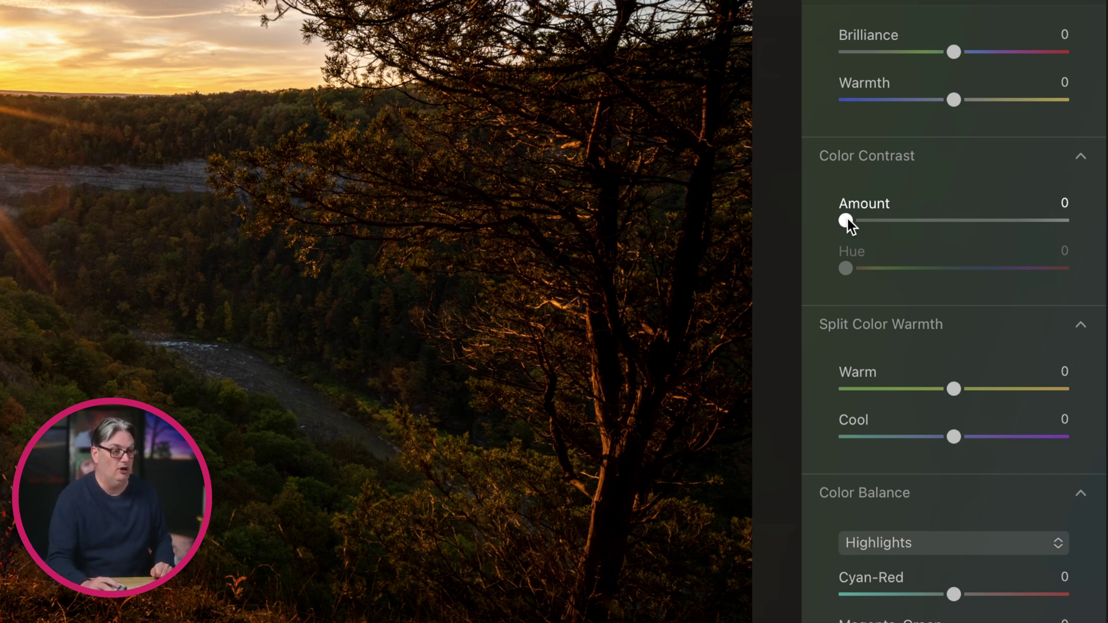
pyautogui.moveTo(847, 219); pyautogui.dragTo(961, 228)
pyautogui.moveTo(845, 266); pyautogui.dragTo(895, 273)
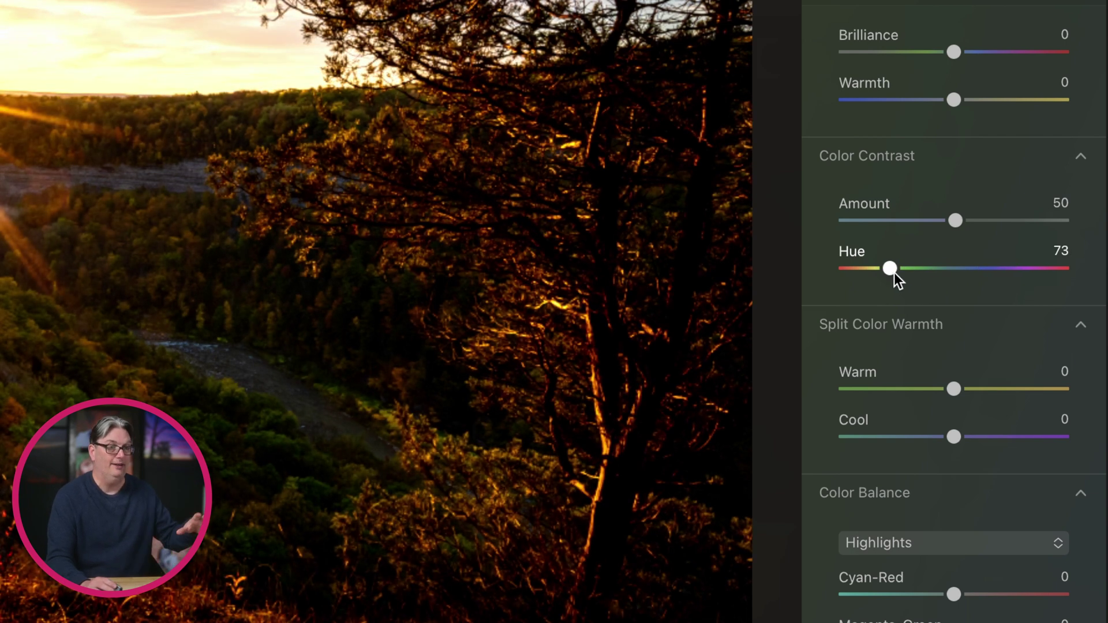
pyautogui.doubleClick(895, 269)
pyautogui.doubleClick(954, 214)
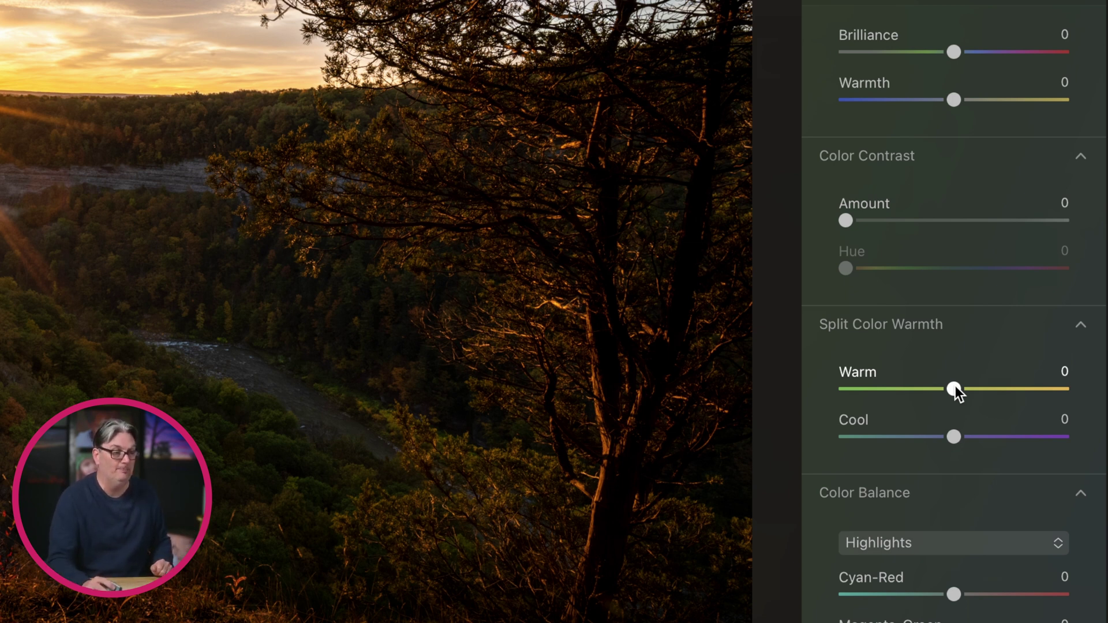
pyautogui.moveTo(954, 386); pyautogui.dragTo(943, 412)
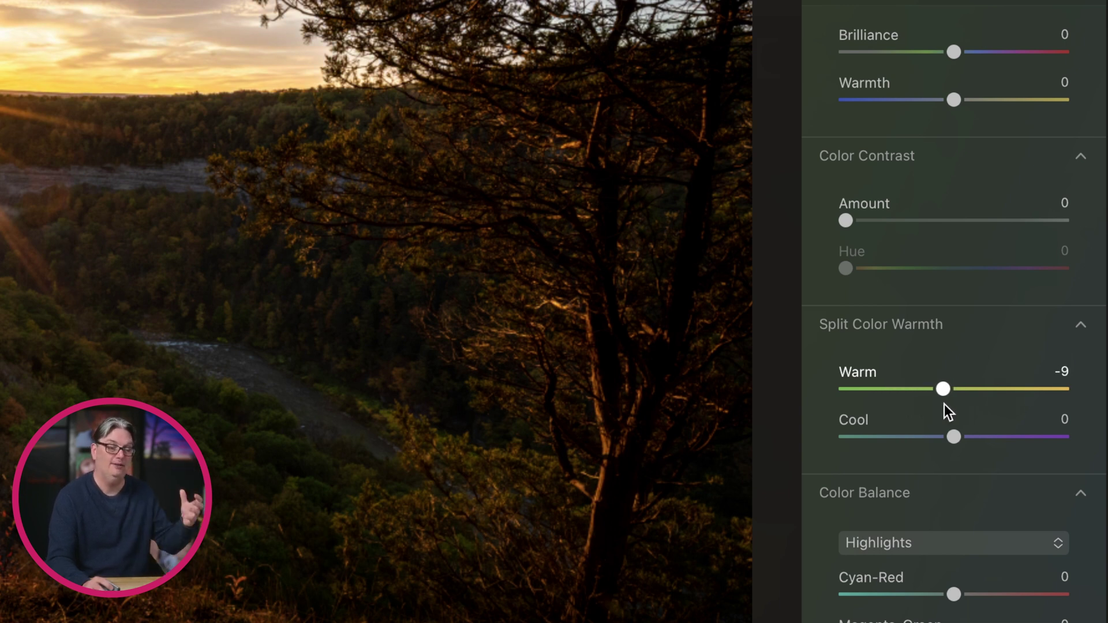
pyautogui.moveTo(945, 404); pyautogui.dragTo(977, 399)
pyautogui.doubleClick(974, 388)
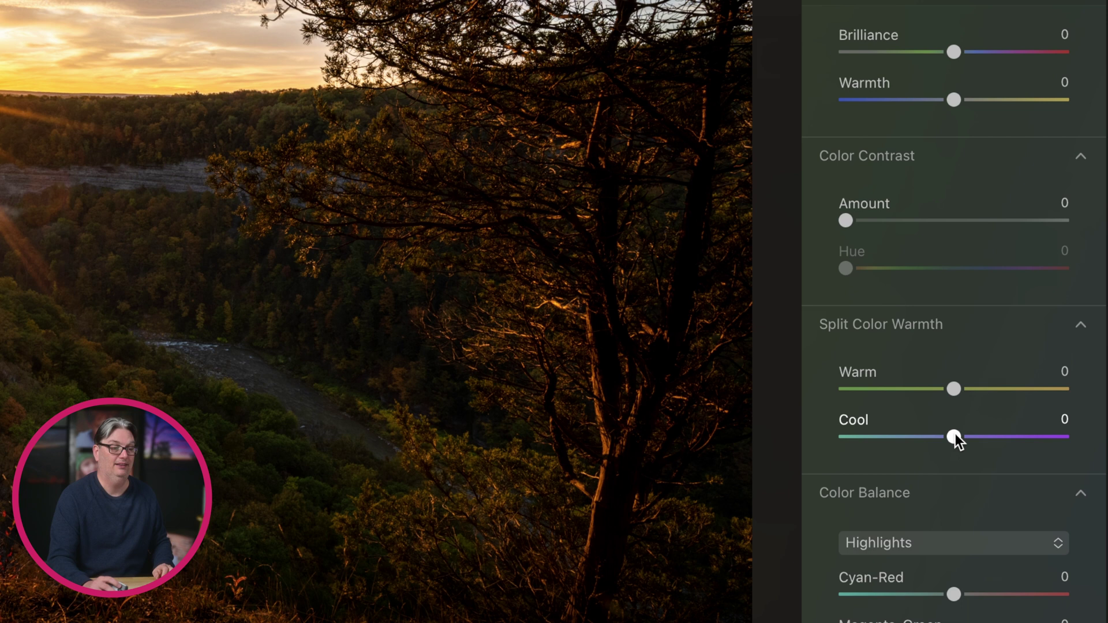
pyautogui.moveTo(954, 434); pyautogui.dragTo(989, 443)
pyautogui.doubleClick(985, 437)
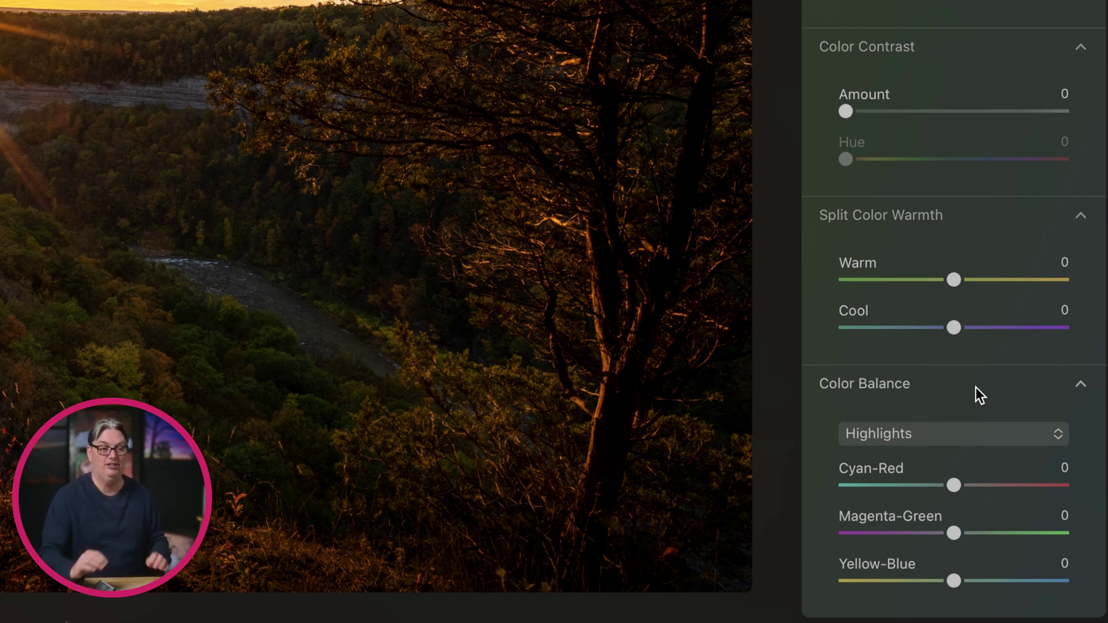
pyautogui.click(956, 435)
pyautogui.click(957, 435)
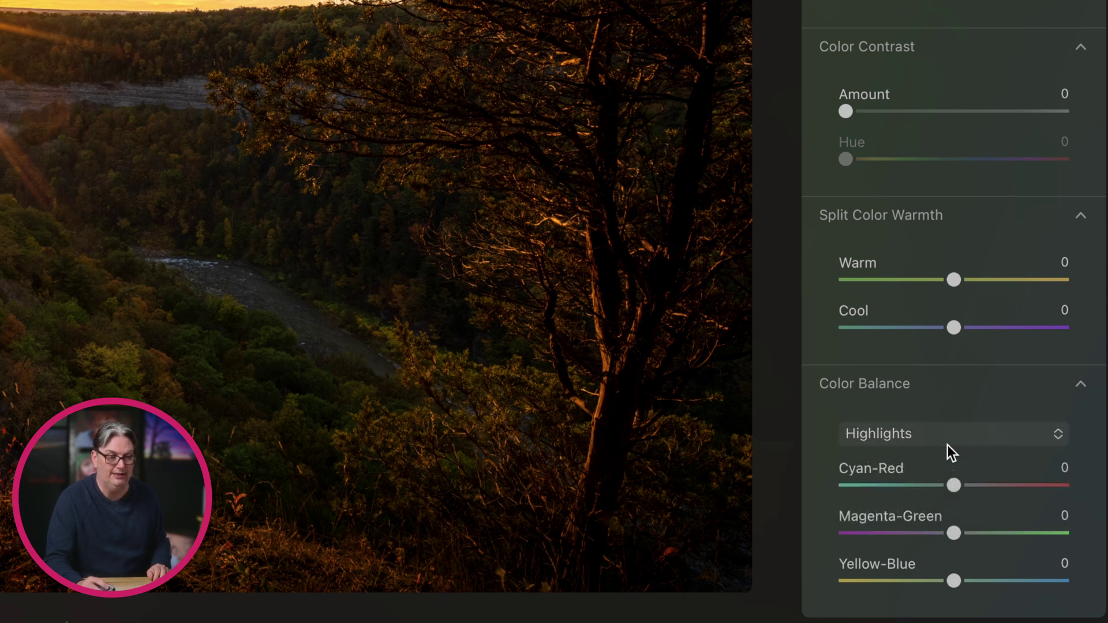
pyautogui.click(945, 441)
pyautogui.click(942, 438)
pyautogui.click(942, 437)
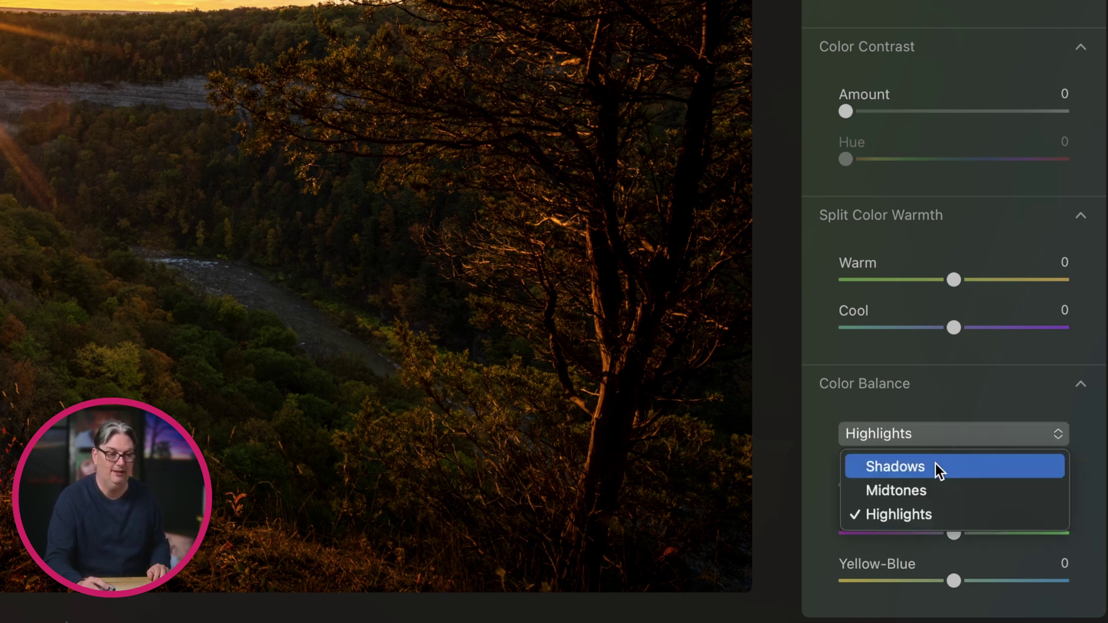
pyautogui.click(936, 462)
pyautogui.click(936, 438)
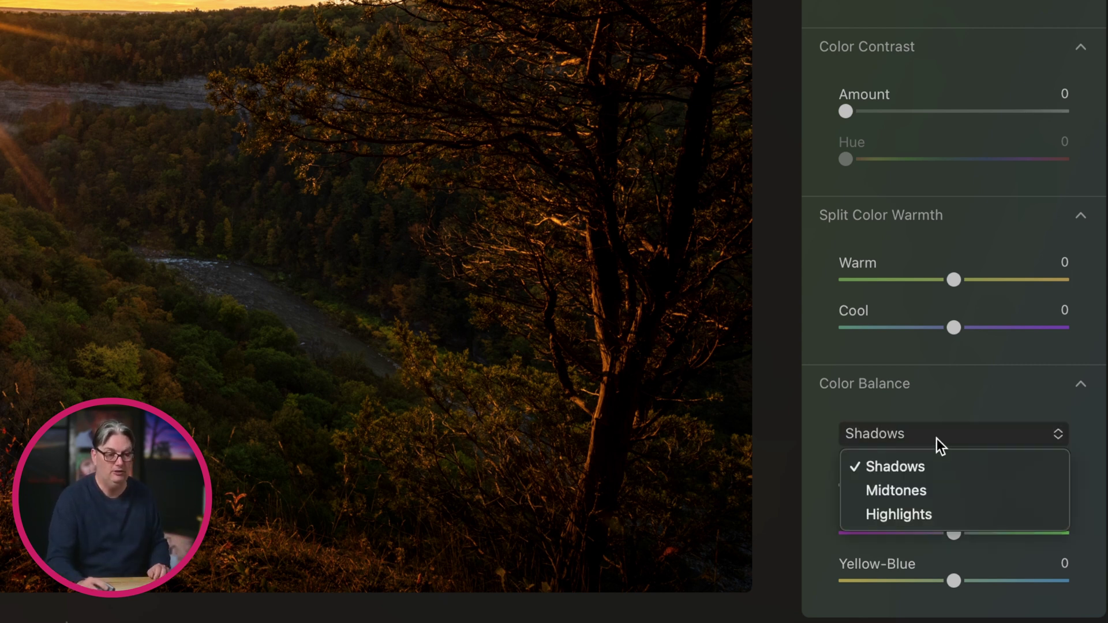
pyautogui.click(942, 512)
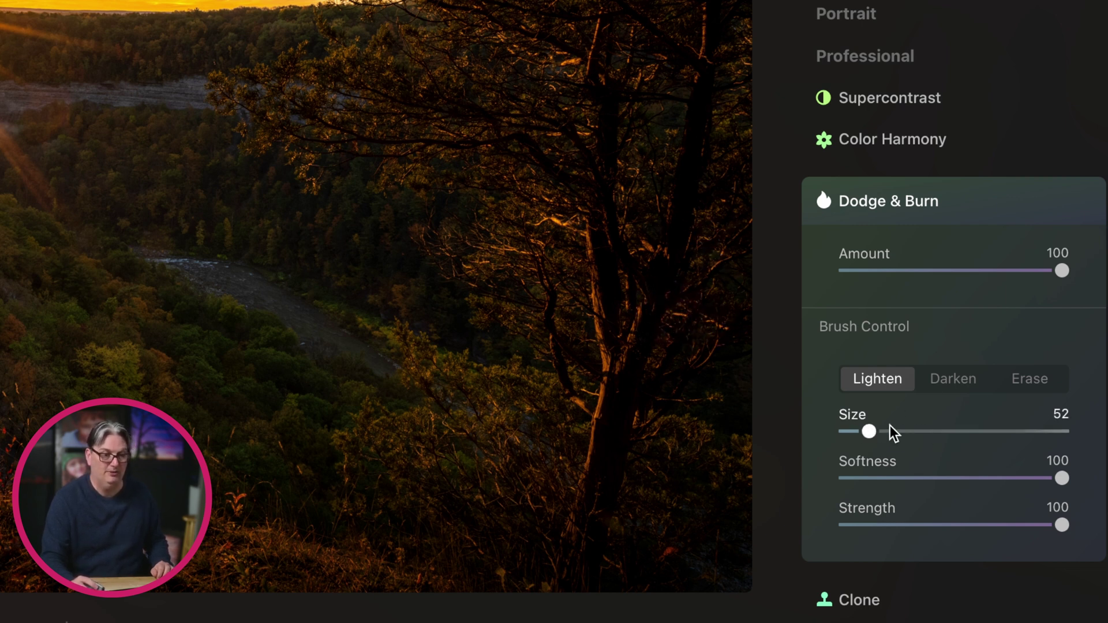
# Step: Size the Lighten brush to 76 with the bracket keys and set Softness to 81
pyautogui.press(']')
pyautogui.press(']')
pyautogui.press(']')
pyautogui.press(']')
pyautogui.press(']')
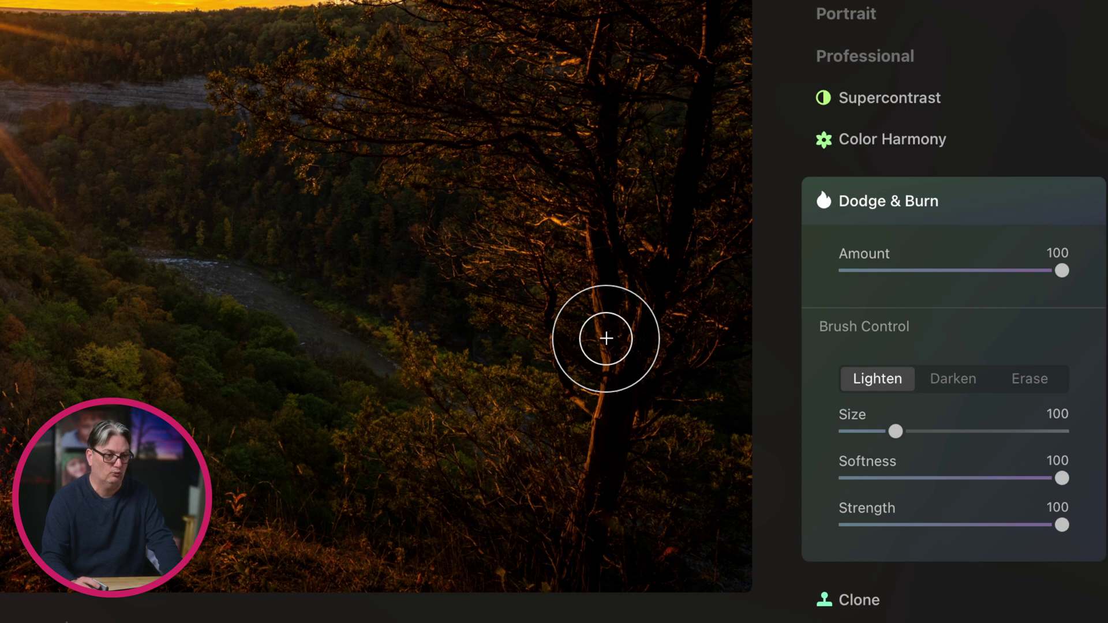
pyautogui.press(']')
pyautogui.press(']')
pyautogui.press(']')
pyautogui.press(']')
pyautogui.press(']')
pyautogui.press(']')
pyautogui.press('[')
pyautogui.press('[')
pyautogui.press('[')
pyautogui.press('[')
pyautogui.press('[')
pyautogui.press('[')
pyautogui.press('[')
pyautogui.press('[')
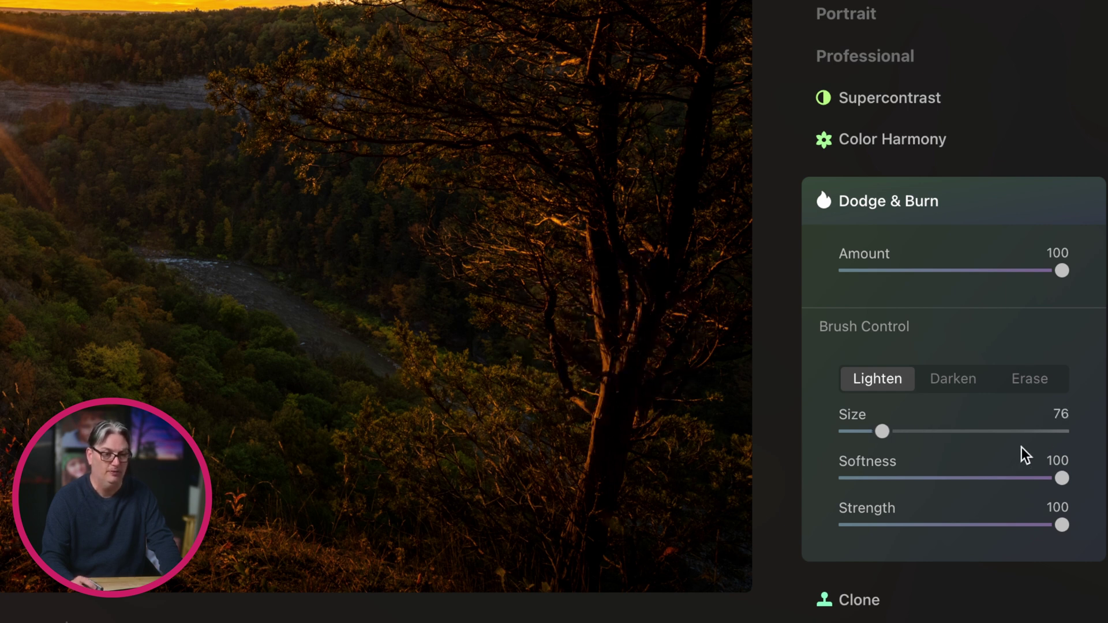
pyautogui.moveTo(1061, 478)
pyautogui.mouseDown()
pyautogui.moveTo(891, 484)
pyautogui.moveTo(1033, 490)
pyautogui.mouseUp()
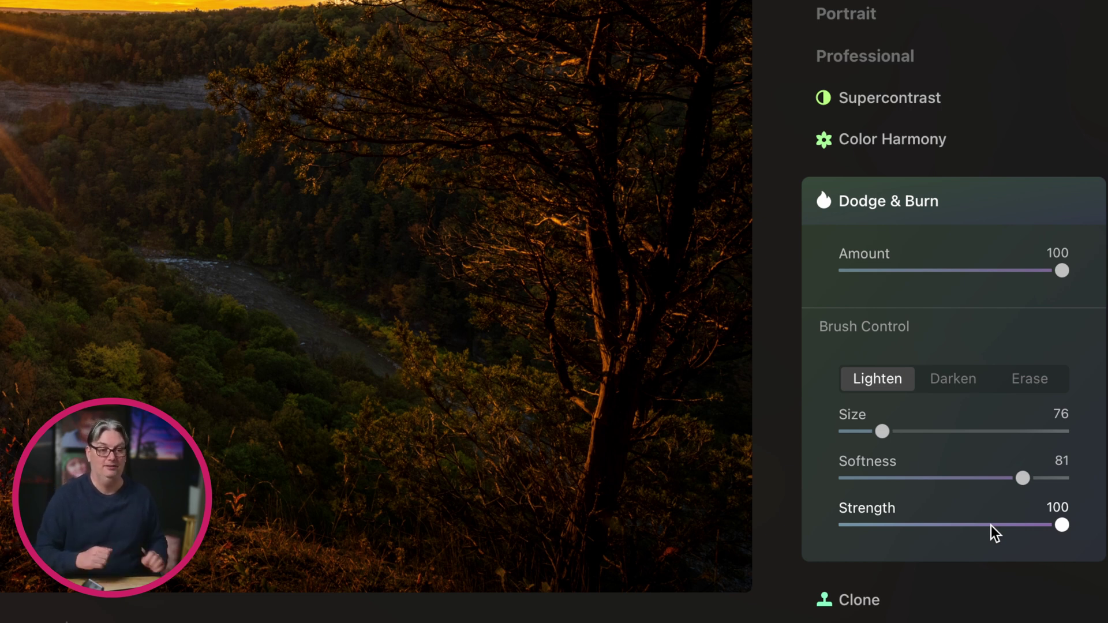
# Step: Zoom in on the river, shrink the brush to 52, and paint Lighten over it
pyautogui.press('z')
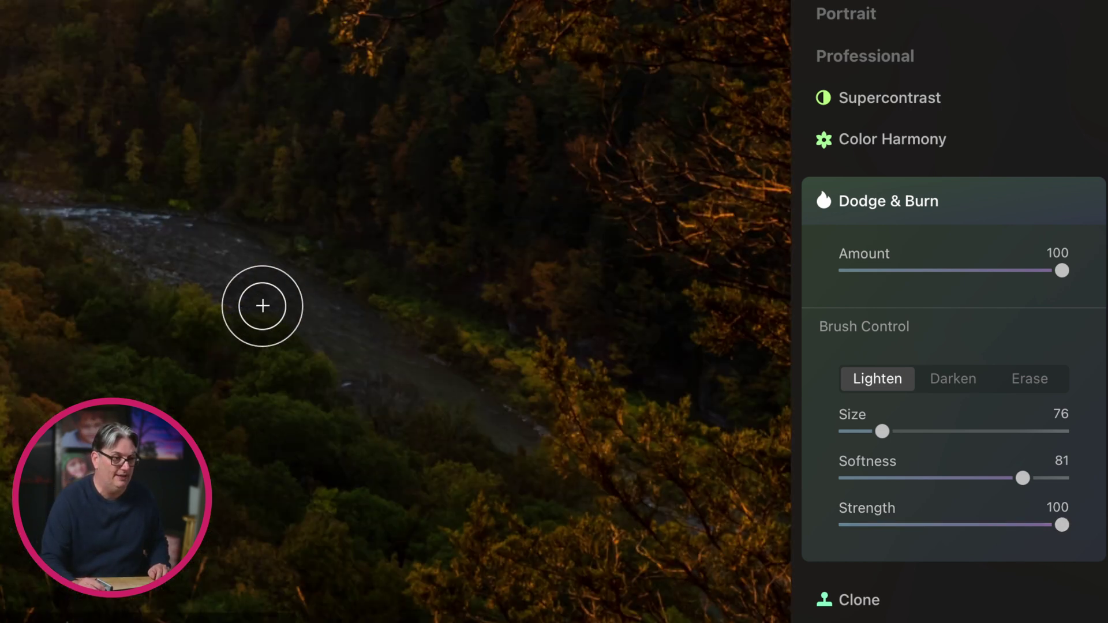
pyautogui.moveTo(452, 383); pyautogui.dragTo(312, 301)
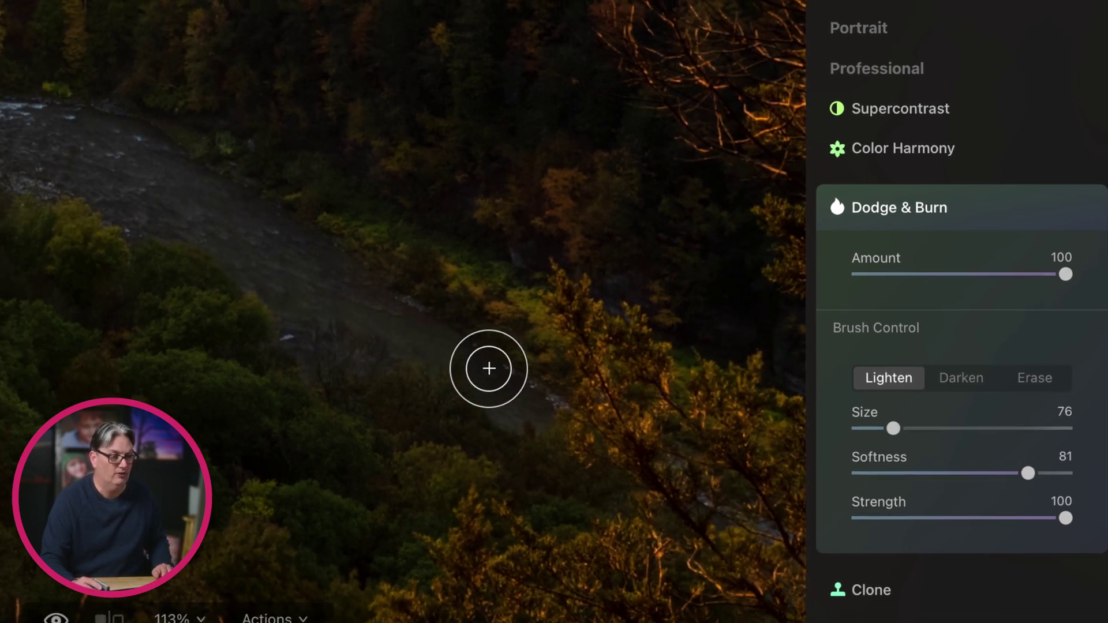
pyautogui.press('[')
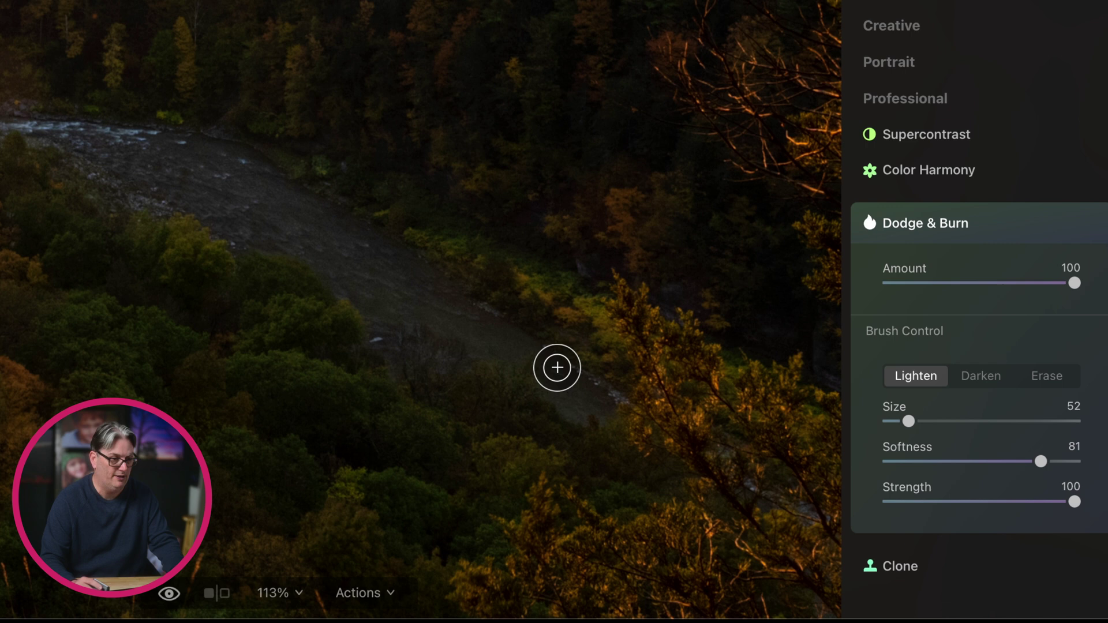
pyautogui.moveTo(556, 369)
pyautogui.mouseDown()
pyautogui.moveTo(587, 400)
pyautogui.moveTo(427, 300)
pyautogui.moveTo(278, 188)
pyautogui.moveTo(188, 154)
pyautogui.moveTo(36, 139)
pyautogui.moveTo(232, 219)
pyautogui.moveTo(182, 185)
pyautogui.moveTo(392, 300)
pyautogui.mouseUp()
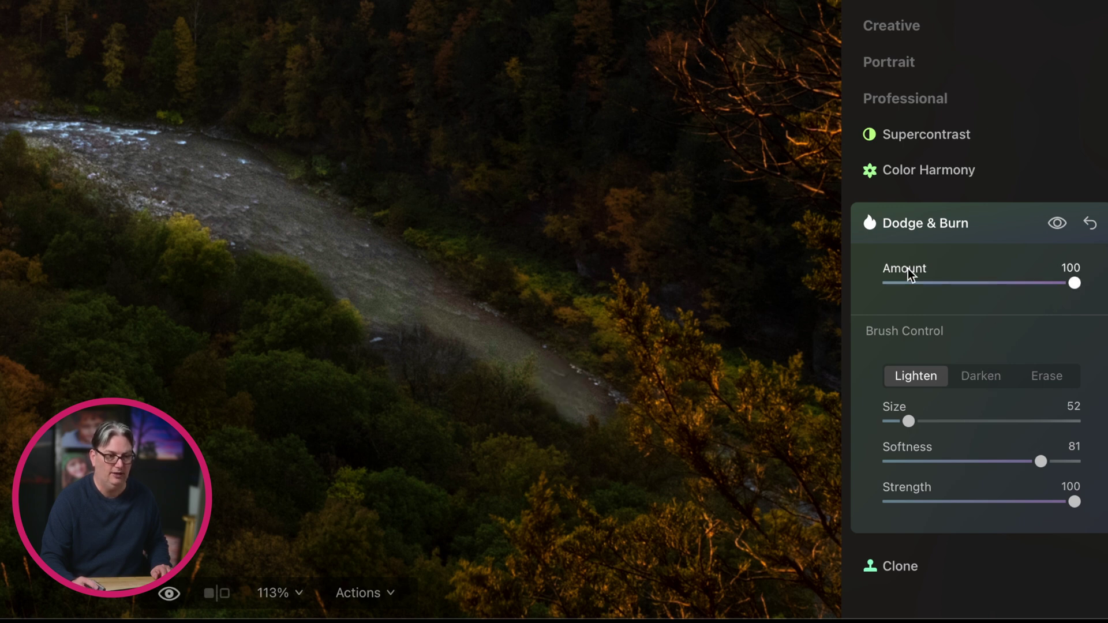
# Step: Switch the Dodge & Burn brush to Darken, then to Erase
pyautogui.click(979, 377)
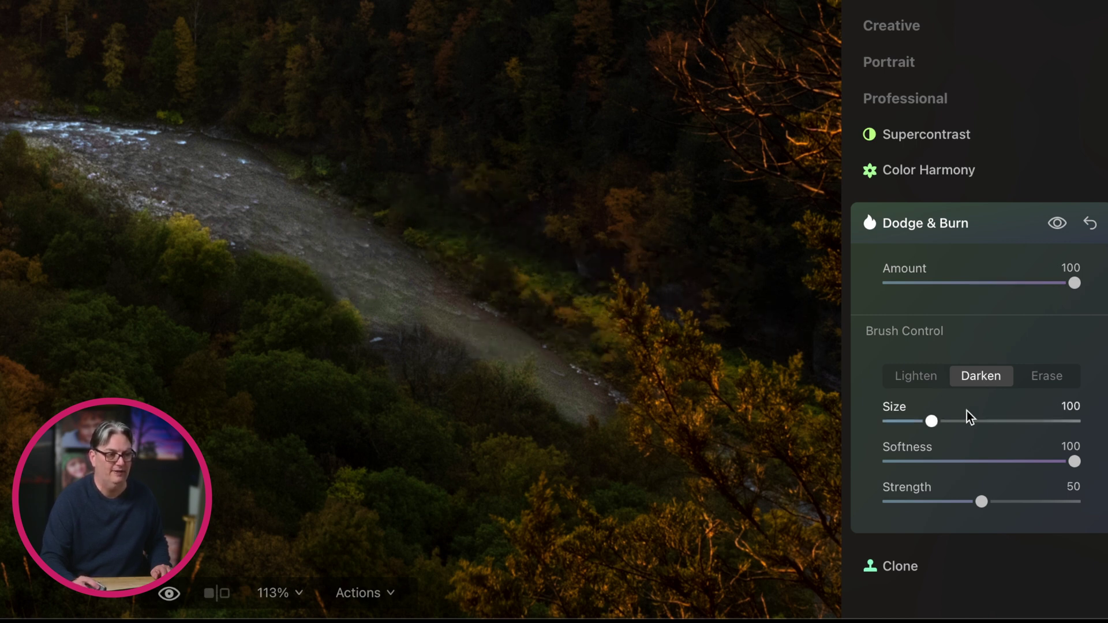
pyautogui.click(1045, 377)
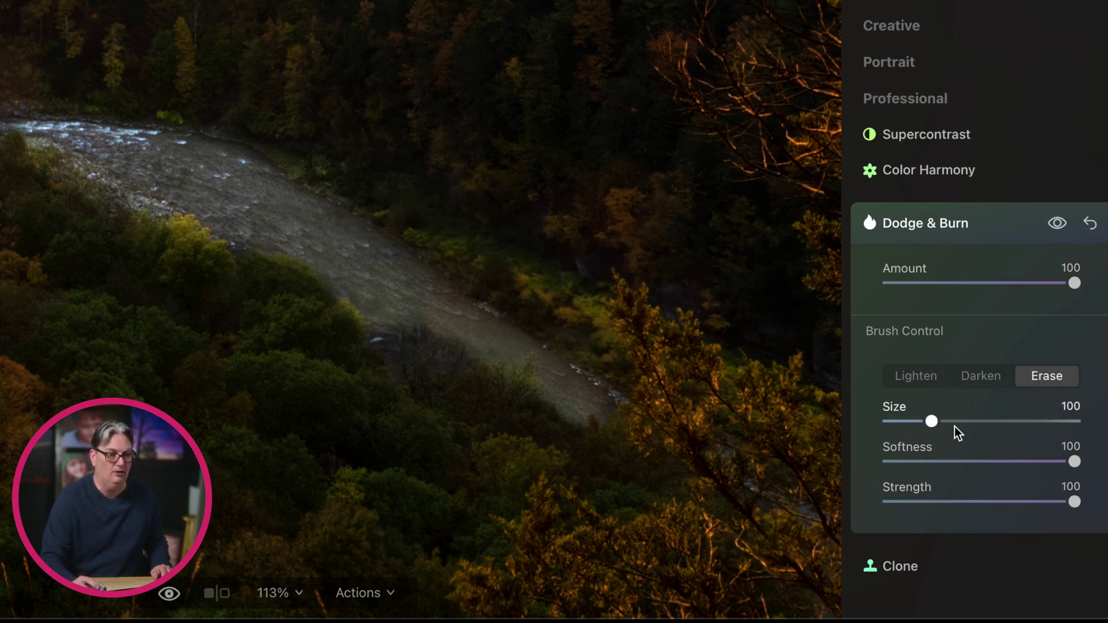